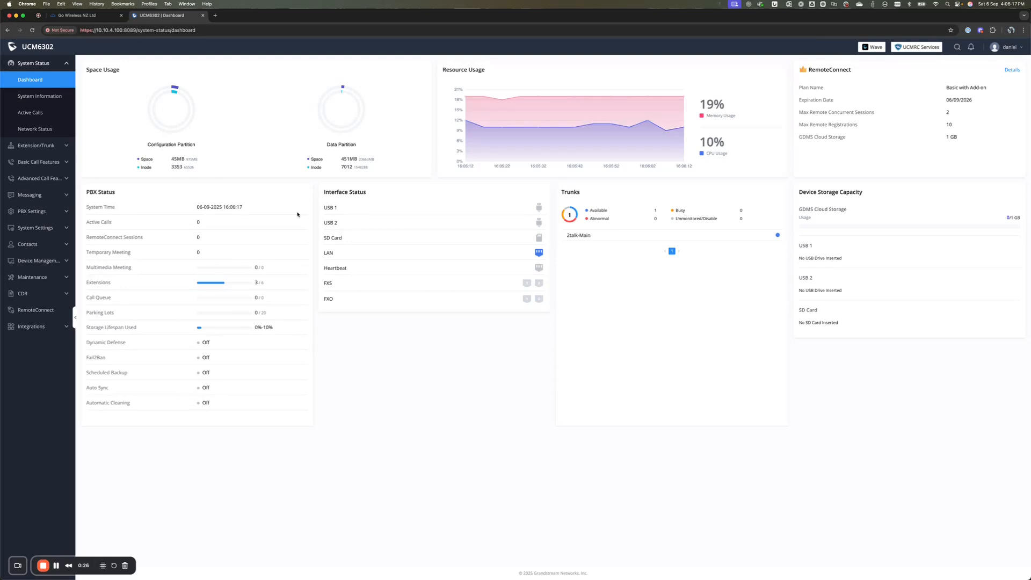
Expand Extension/Trunk in the sidebar and open the Outbound Routes list
click(63, 146)
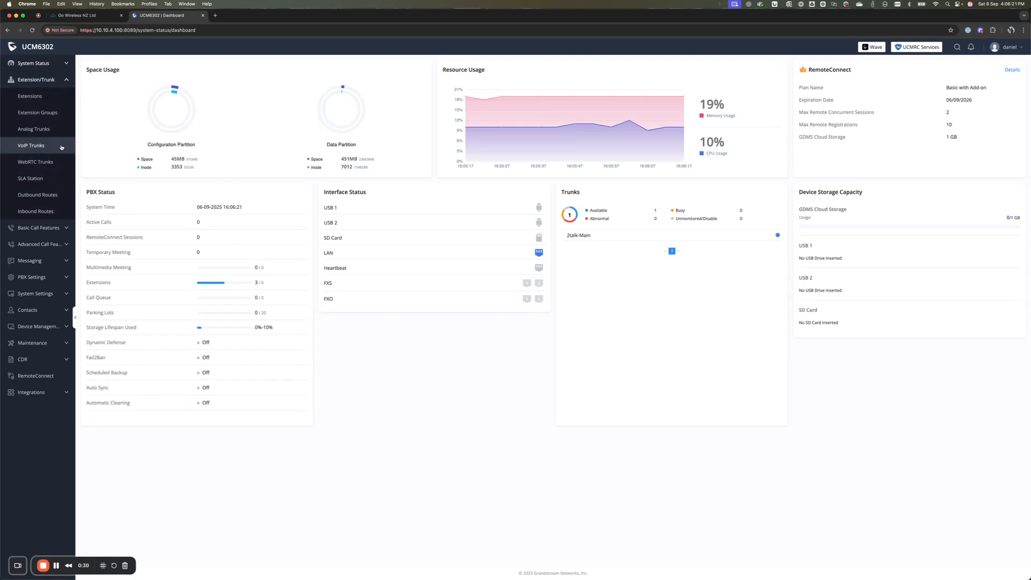
click(48, 196)
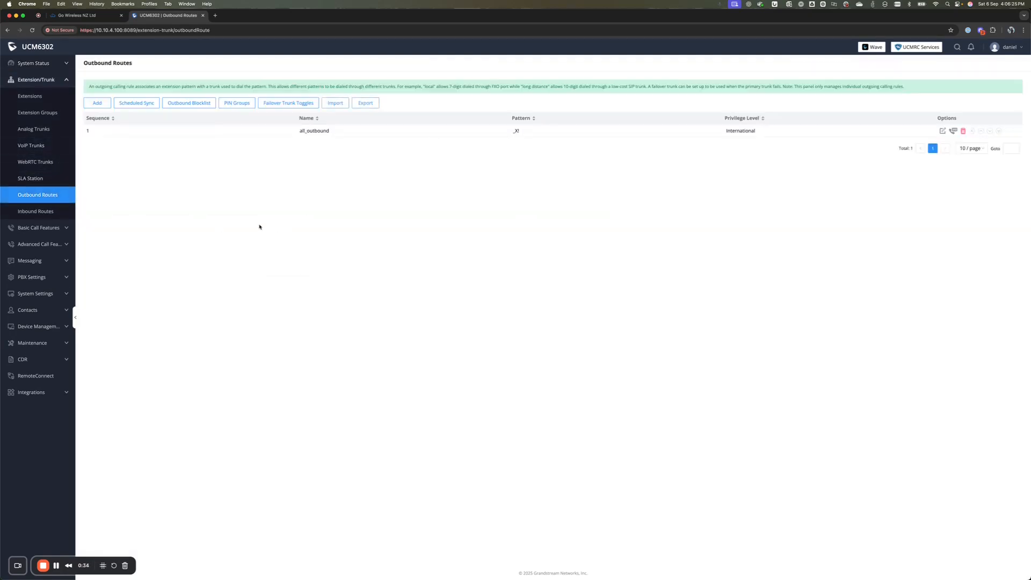
Add a new outbound rule and name it Local_Calls
drag(106, 129, 561, 145)
click(543, 192)
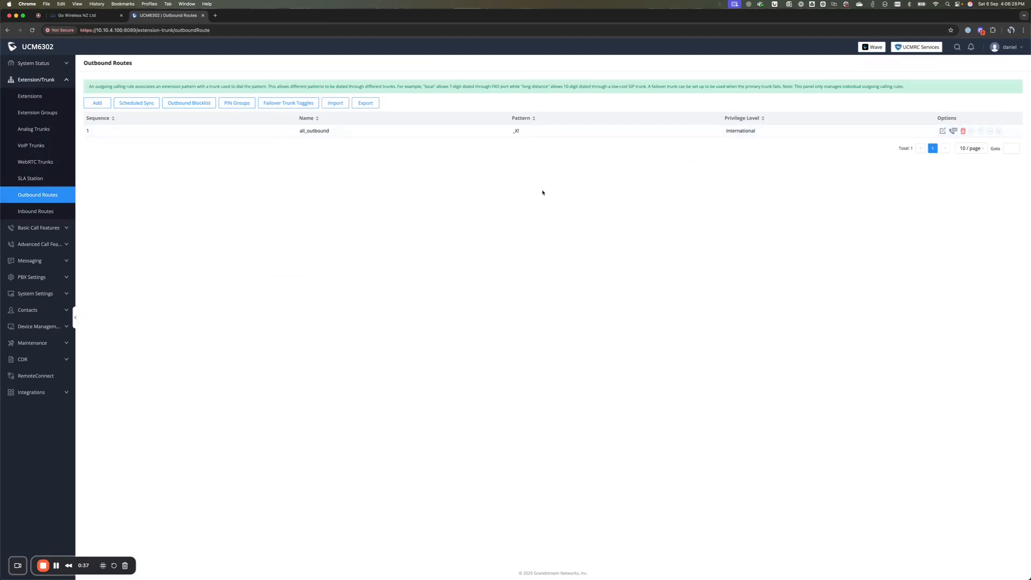
click(98, 104)
click(278, 101)
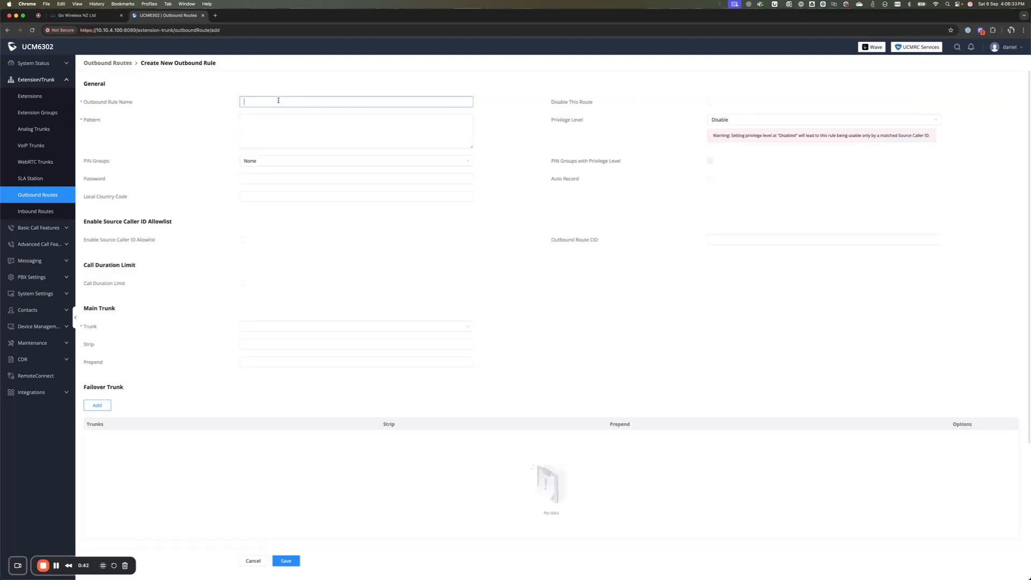
text(Local_Calls)
key(Tab)
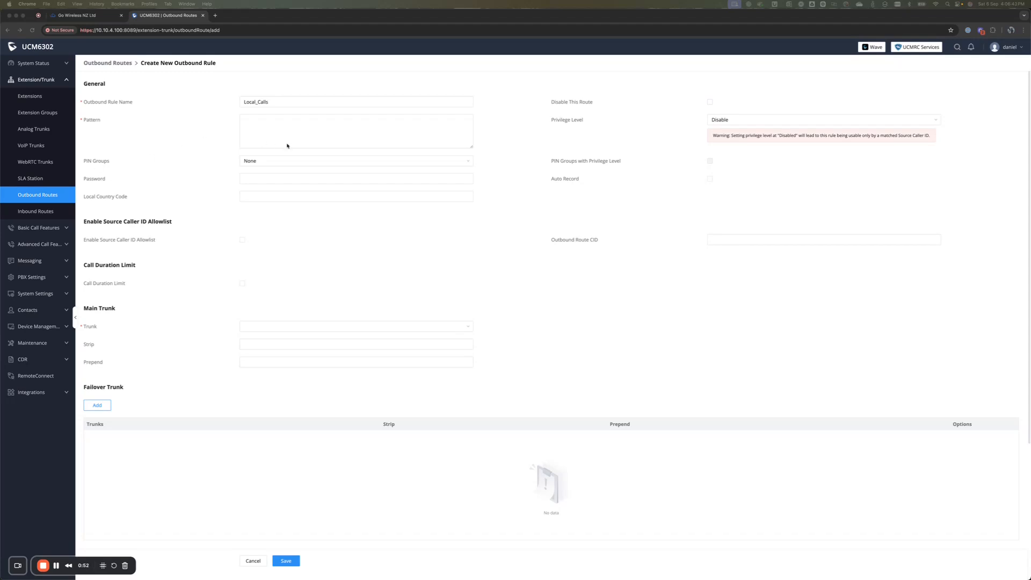
click(280, 126)
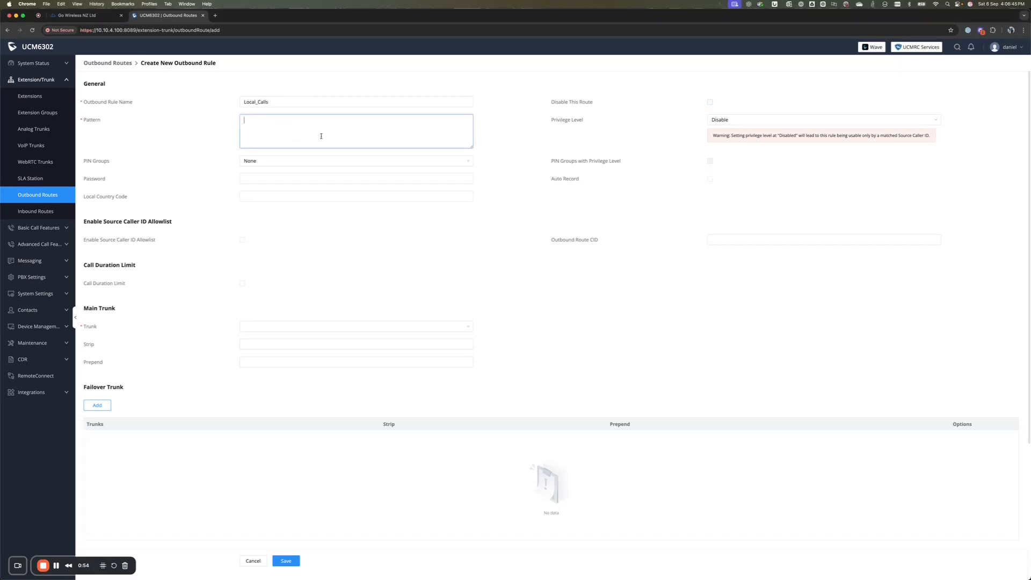
Paste patterns _03[2-9]xxxxxx and _[2-9]xxxxxx, each with a /* */ comment, into the Pattern box
text(_03[2-9]xxxxxx /*local number with area code 03*/ _[2-9]xxxxxx /*local number without area code - remove this line if 03 is not your local area*/)
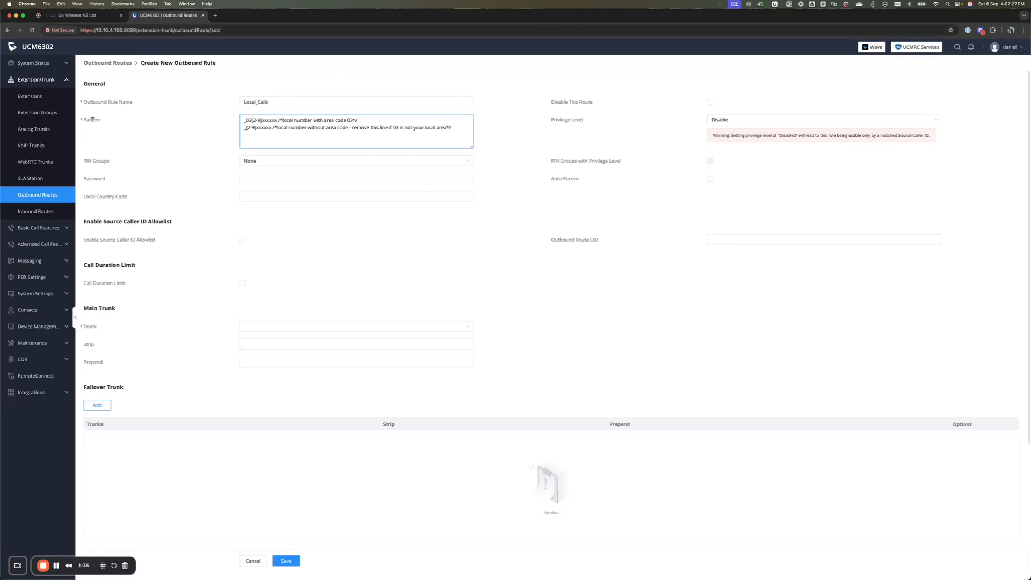
mouse_move(92, 119)
mouse_move(273, 127)
mouse_down()
mouse_move(456, 127)
mouse_move(276, 129)
mouse_up()
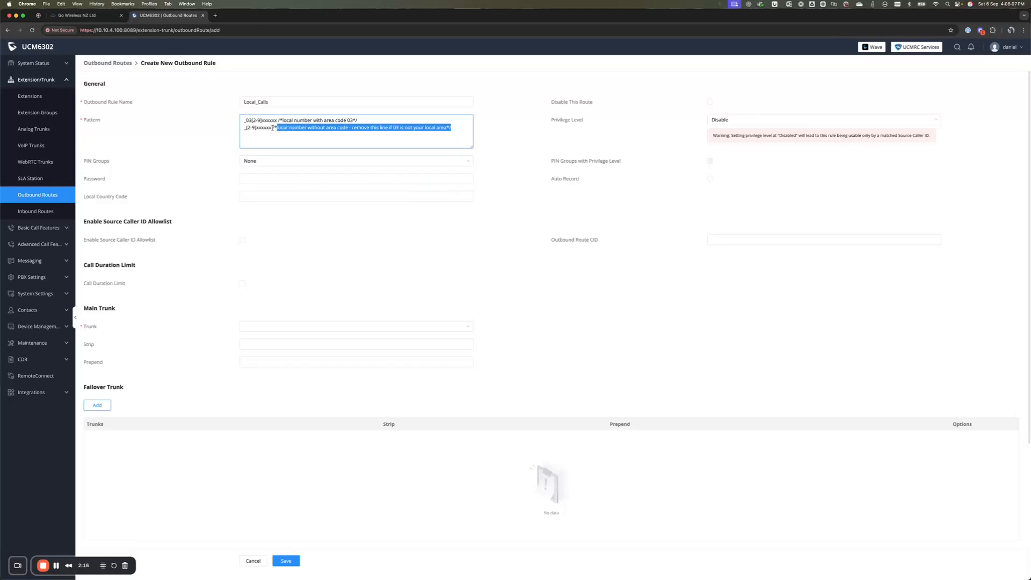
click(272, 128)
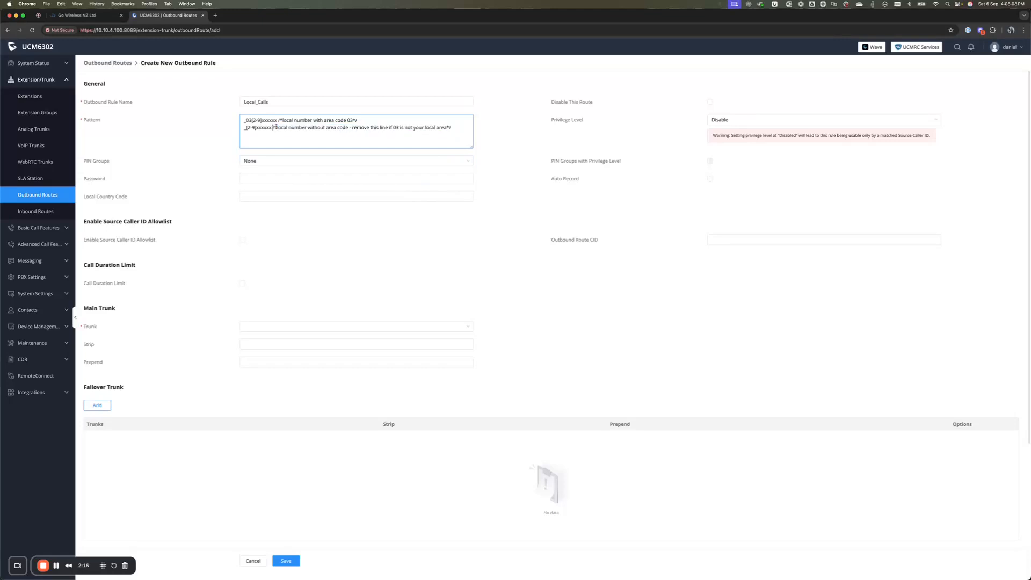
click(454, 128)
click(428, 196)
click(407, 180)
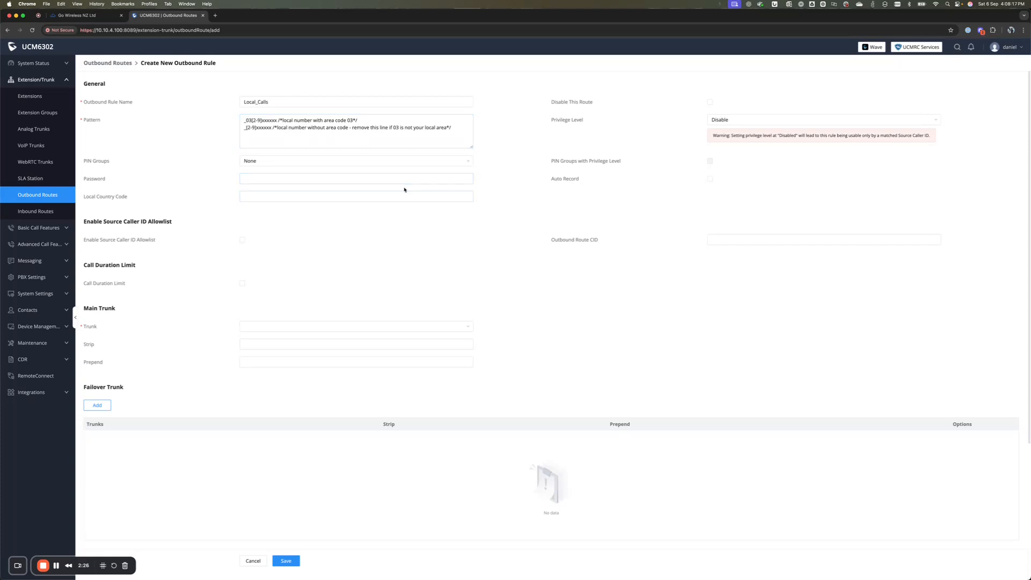
click(747, 119)
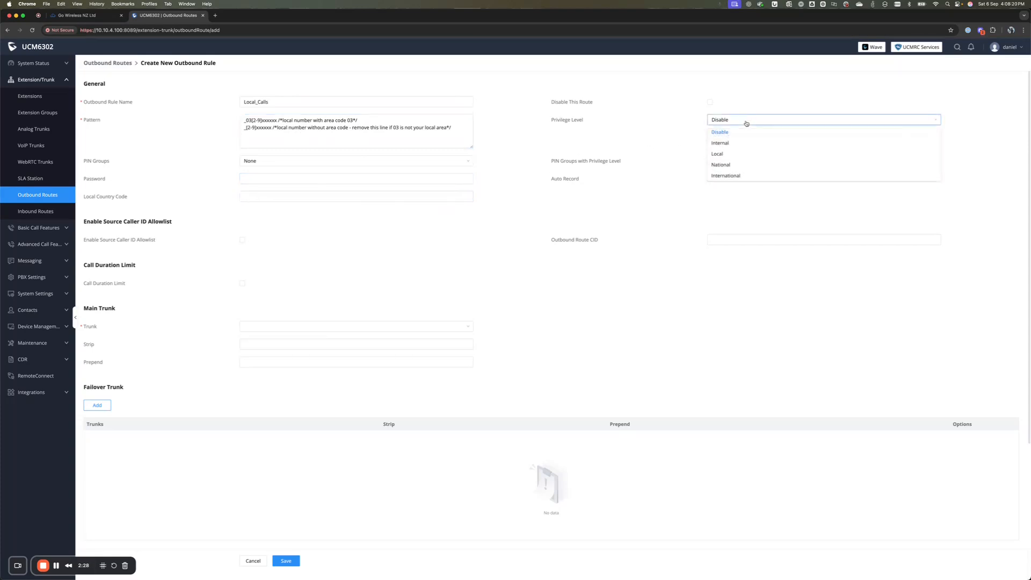
Set Local privilege and trunk SIP Trunks -- 2talk-Main, then attempt a save that fails
click(737, 156)
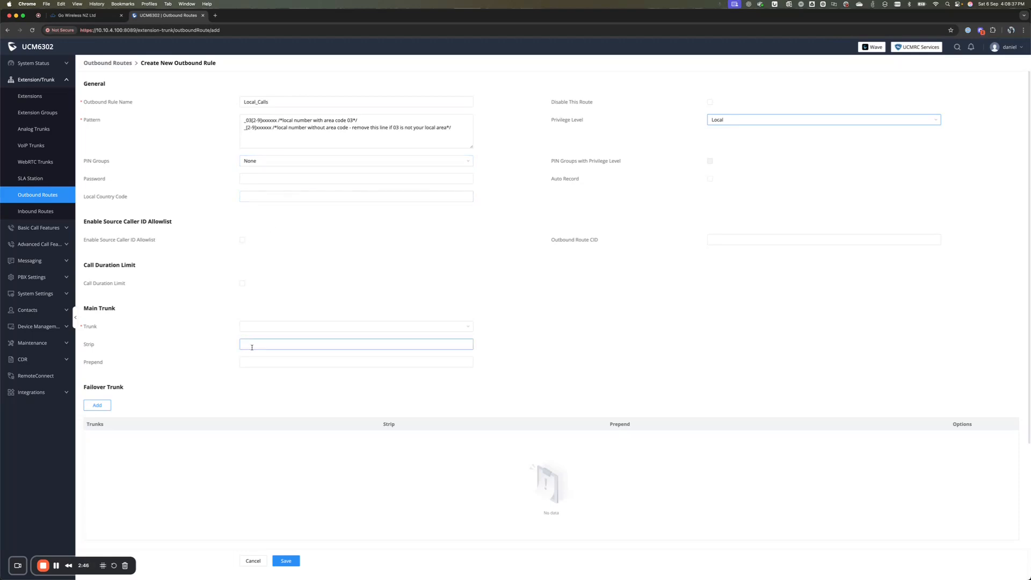
click(272, 327)
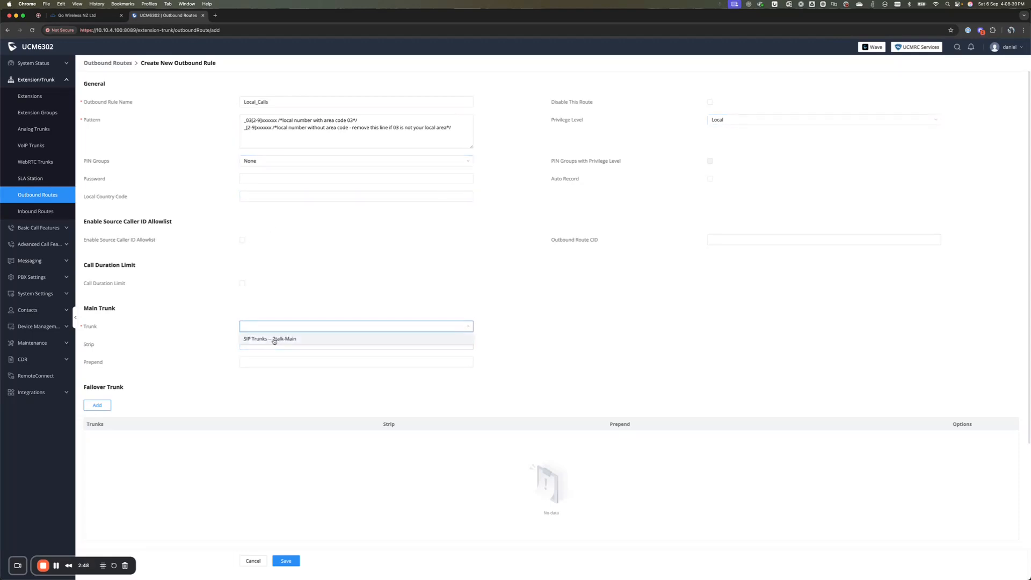
click(274, 339)
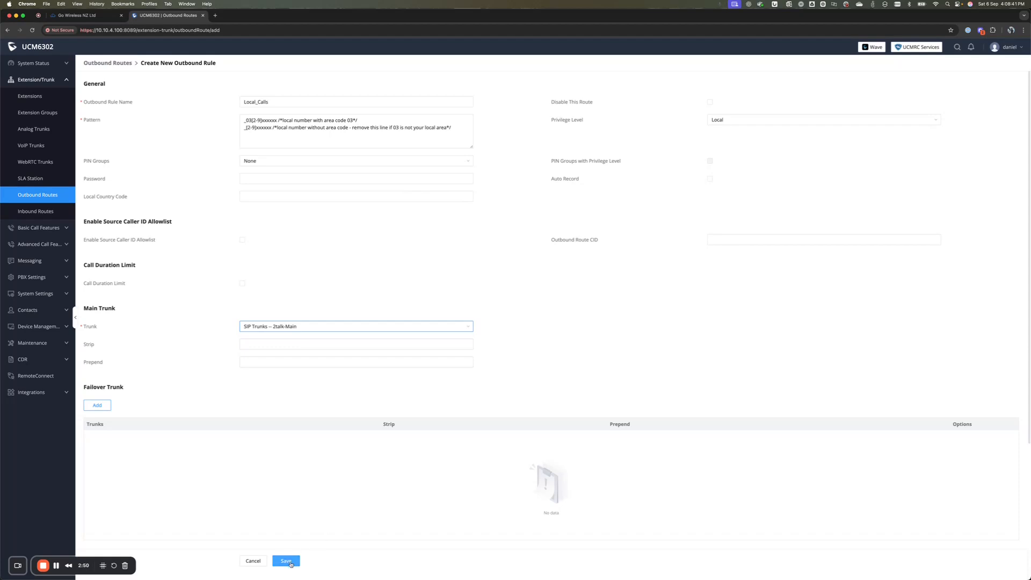
click(291, 561)
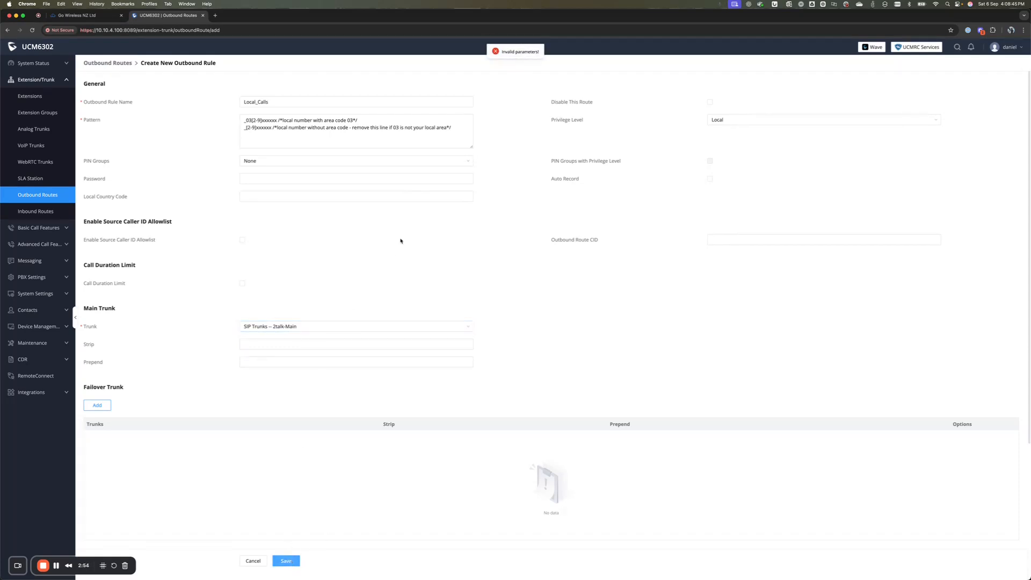
click(402, 145)
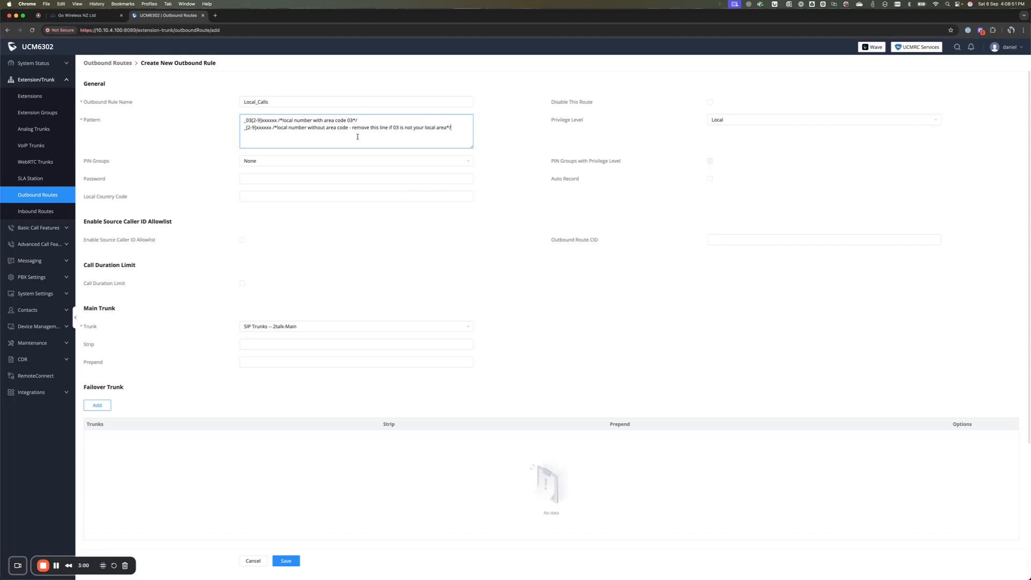
Delete the /* */ comments from both pattern lines and save the Local_Calls route
drag(278, 121, 405, 121)
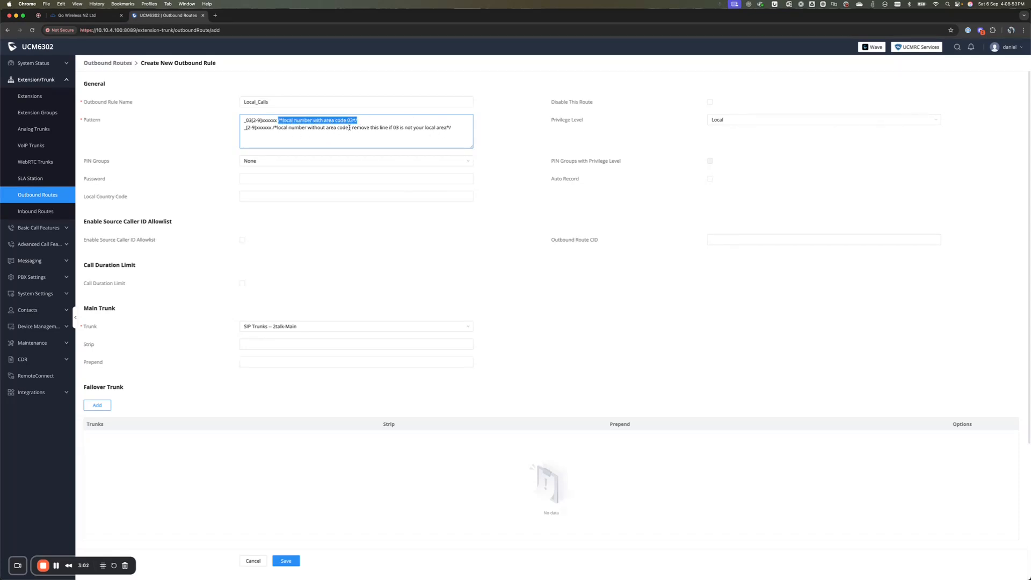
key(BackSpace)
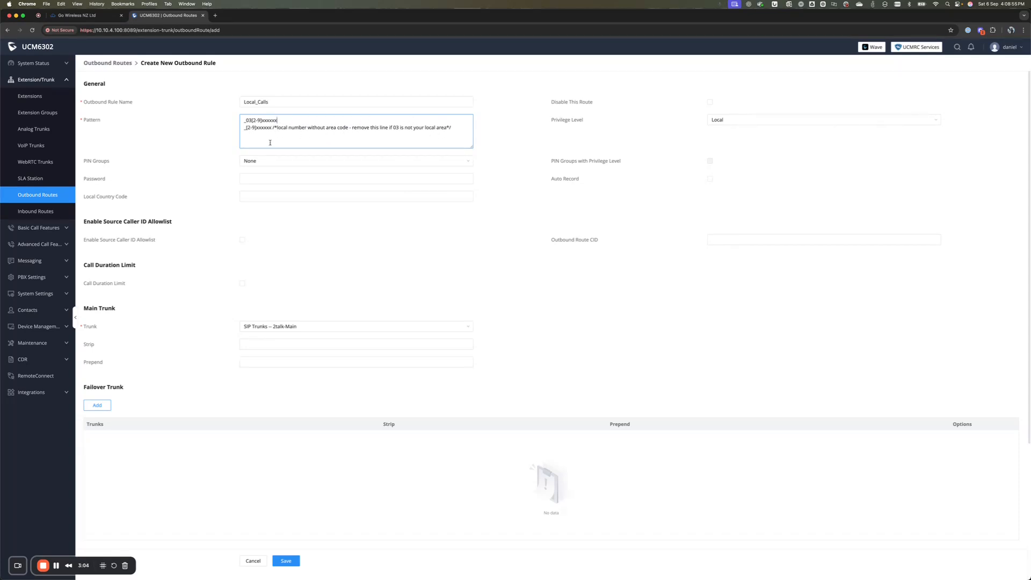
drag(271, 128, 453, 129)
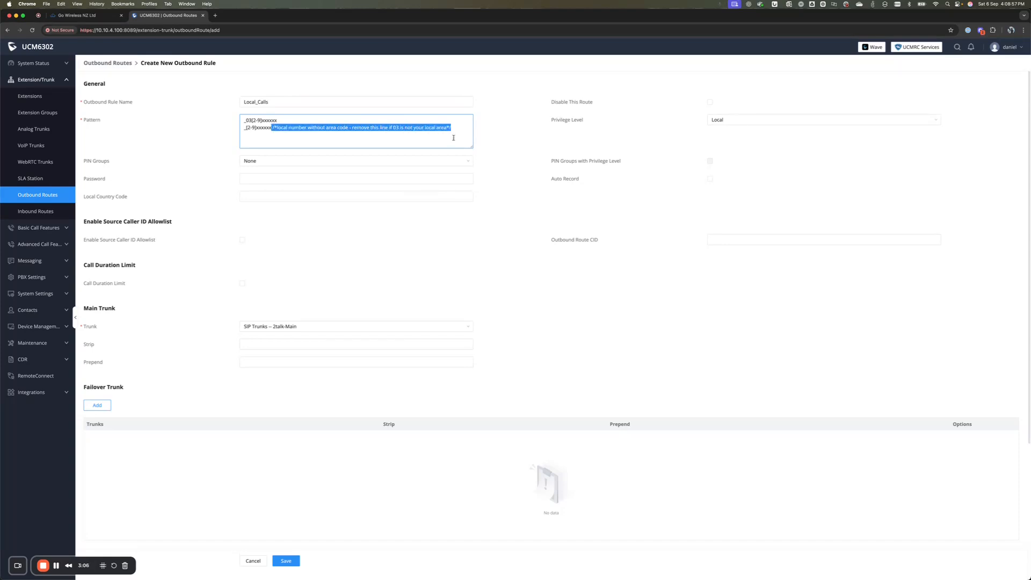
key(BackSpace)
drag(272, 128, 284, 190)
click(286, 561)
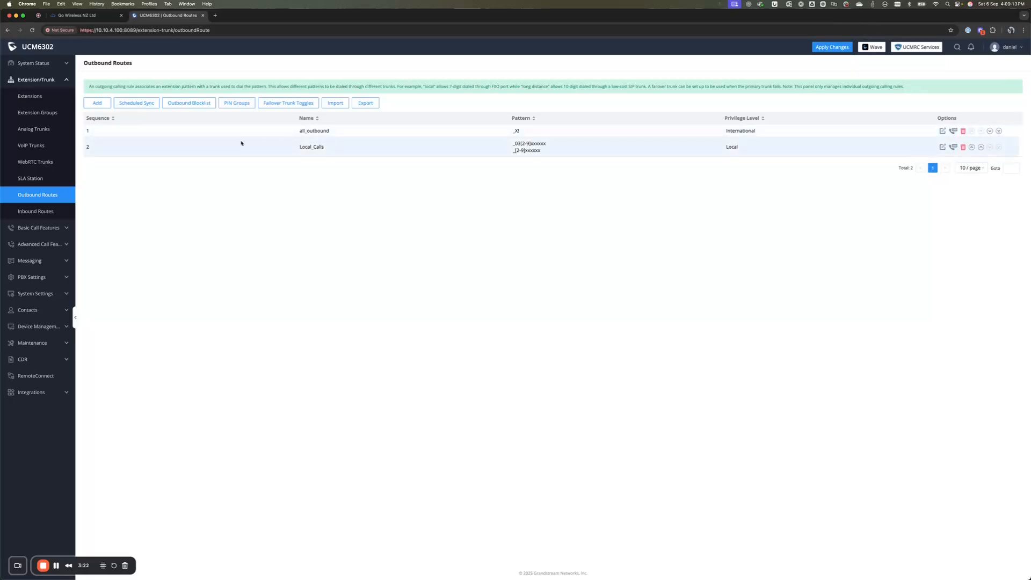
click(39, 96)
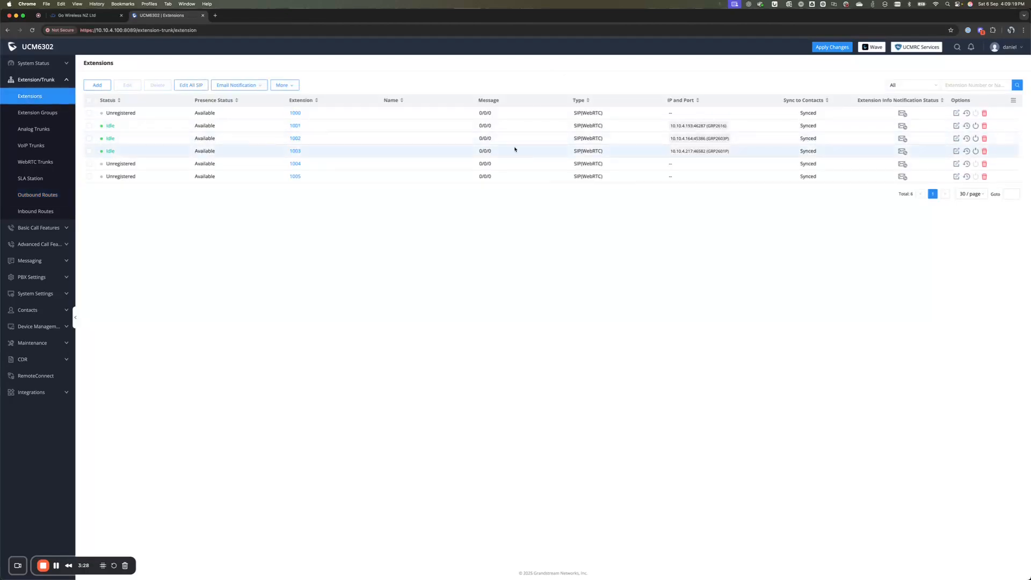
Change extension 1001's Call Privileges to Local, save it, and apply the changes
click(957, 126)
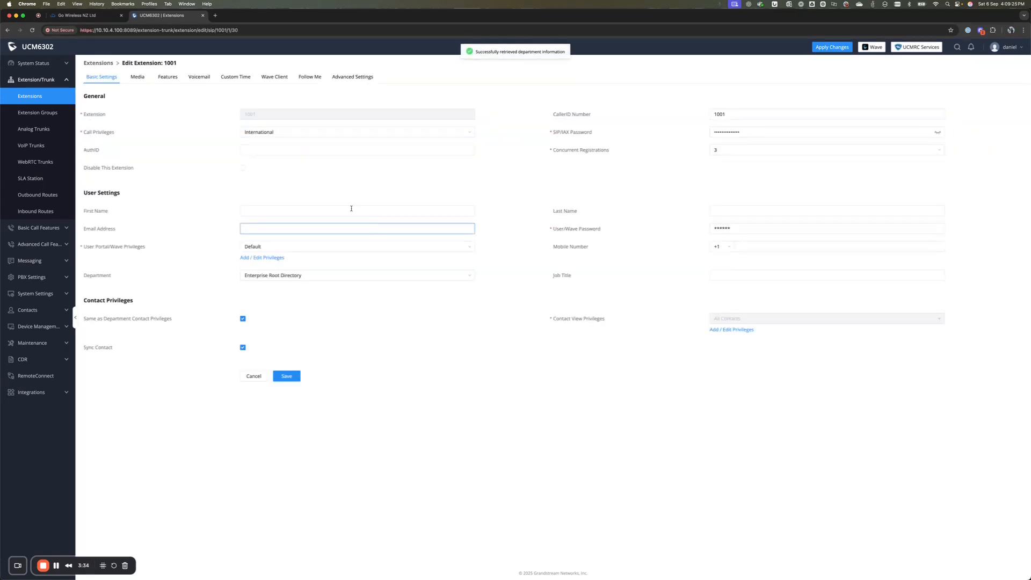
click(265, 133)
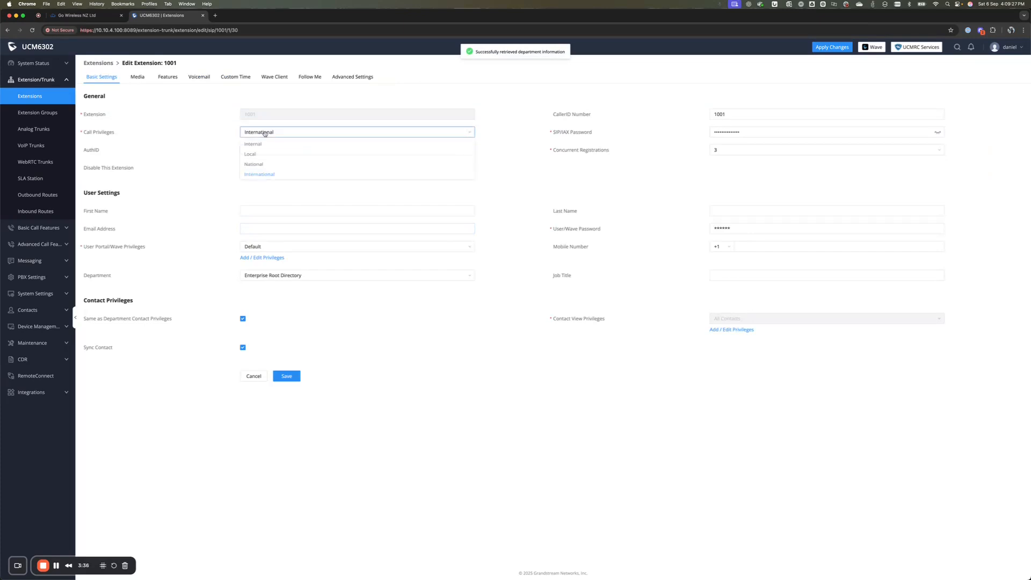
click(262, 156)
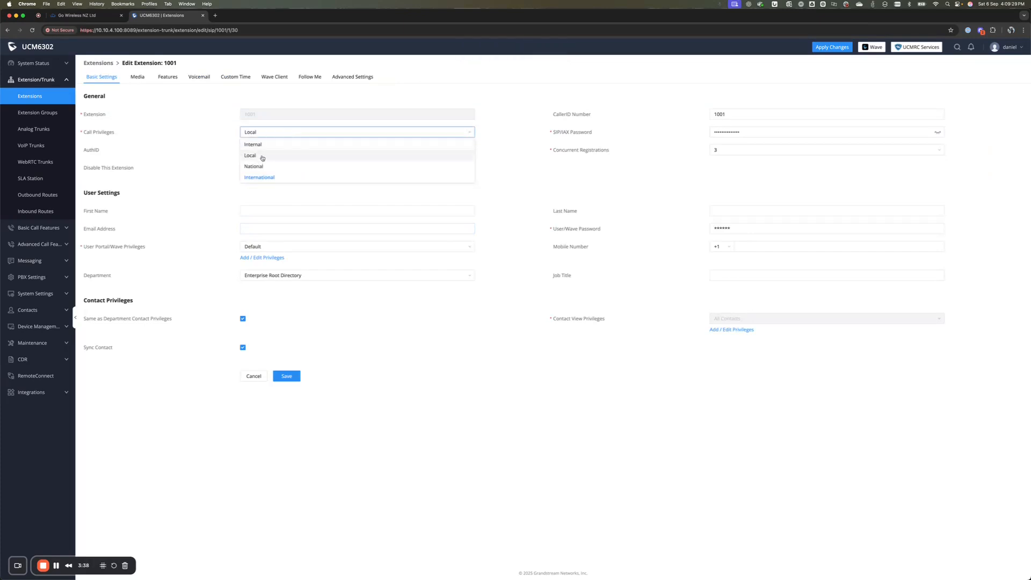
click(289, 377)
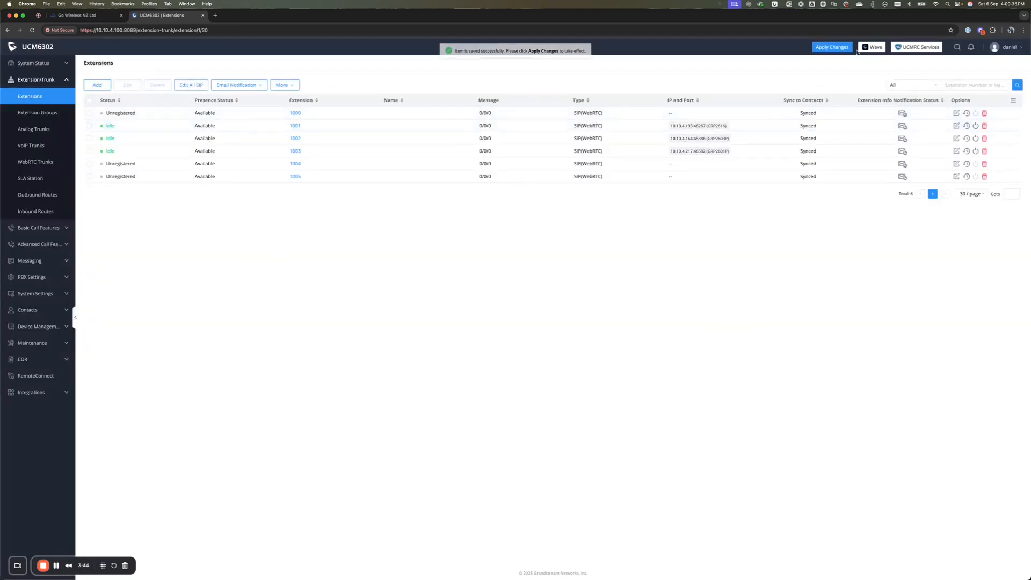
click(832, 46)
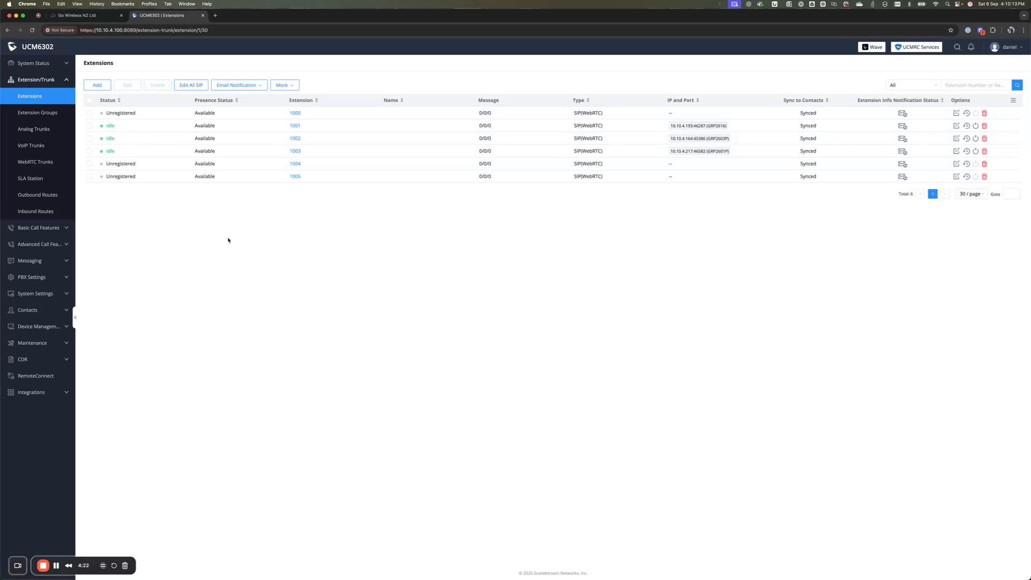
click(53, 65)
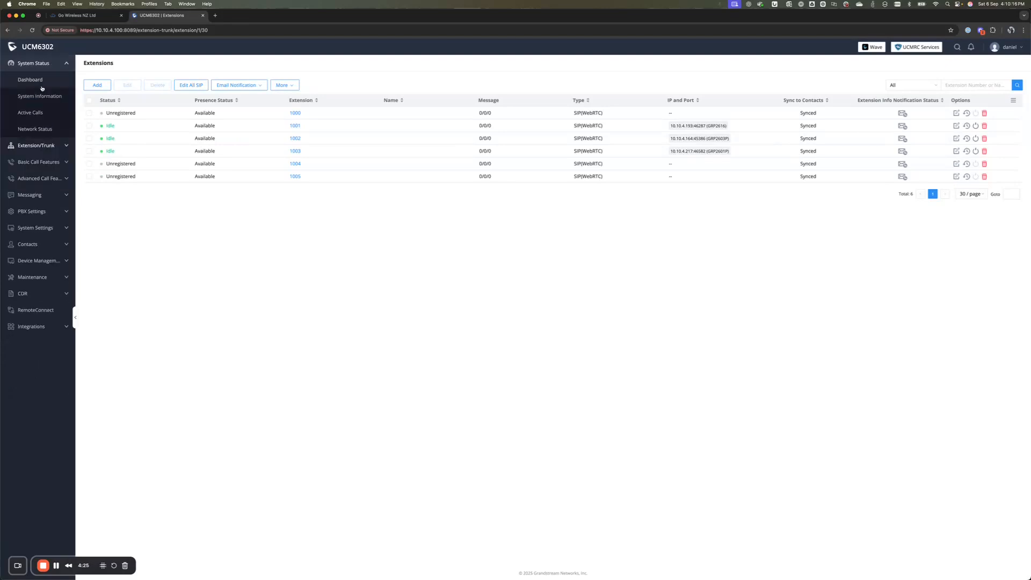
Check Active Calls, then return to Outbound Routes and edit all_outbound
click(35, 114)
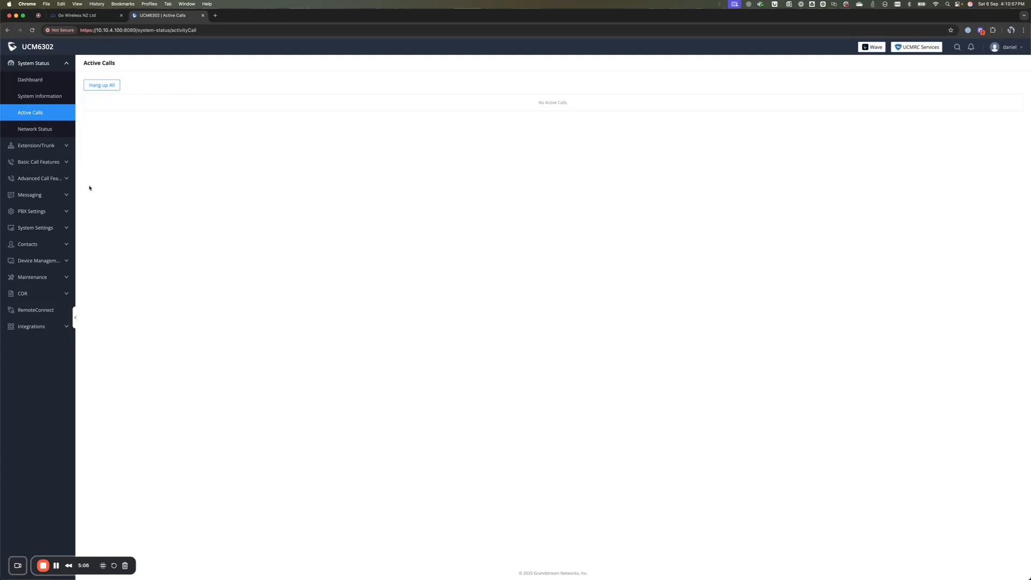
click(62, 146)
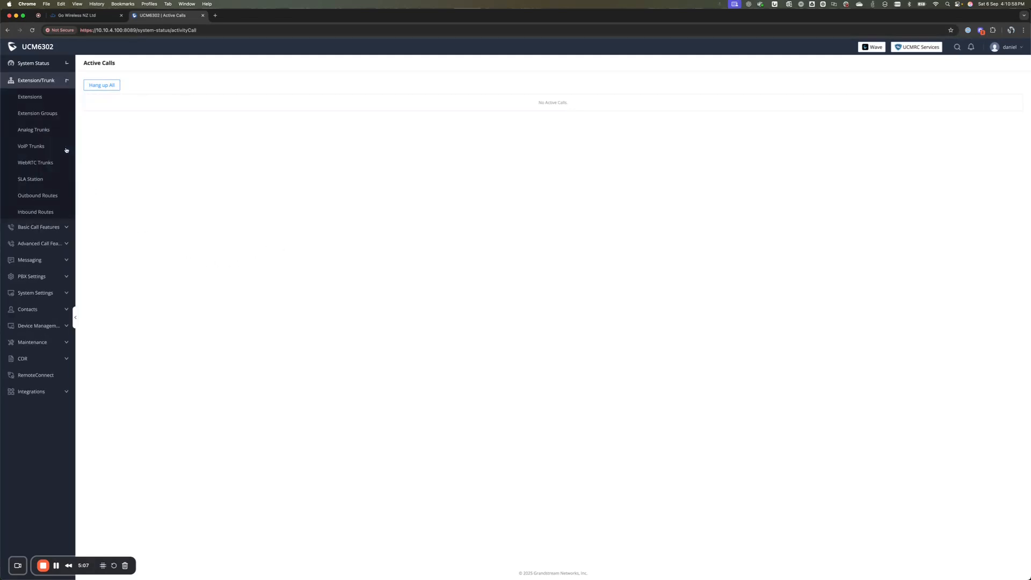
click(67, 194)
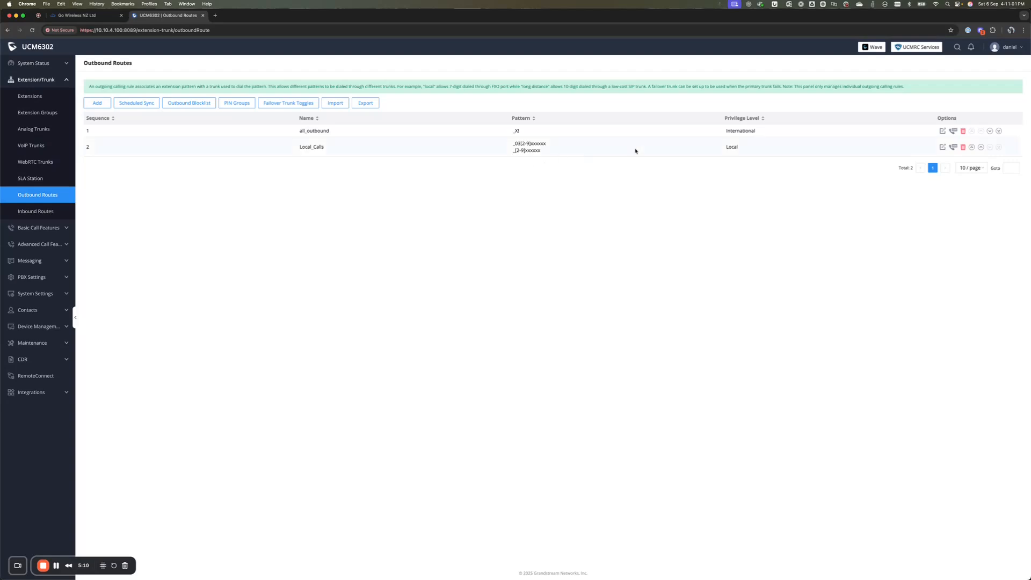
click(943, 131)
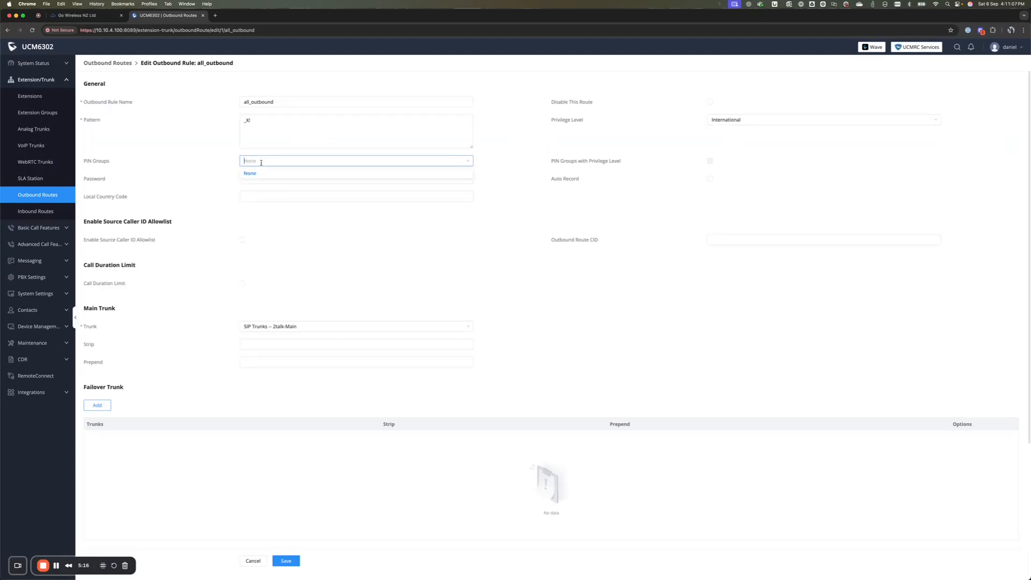
Enter a route password for all_outbound and save the route
click(257, 179)
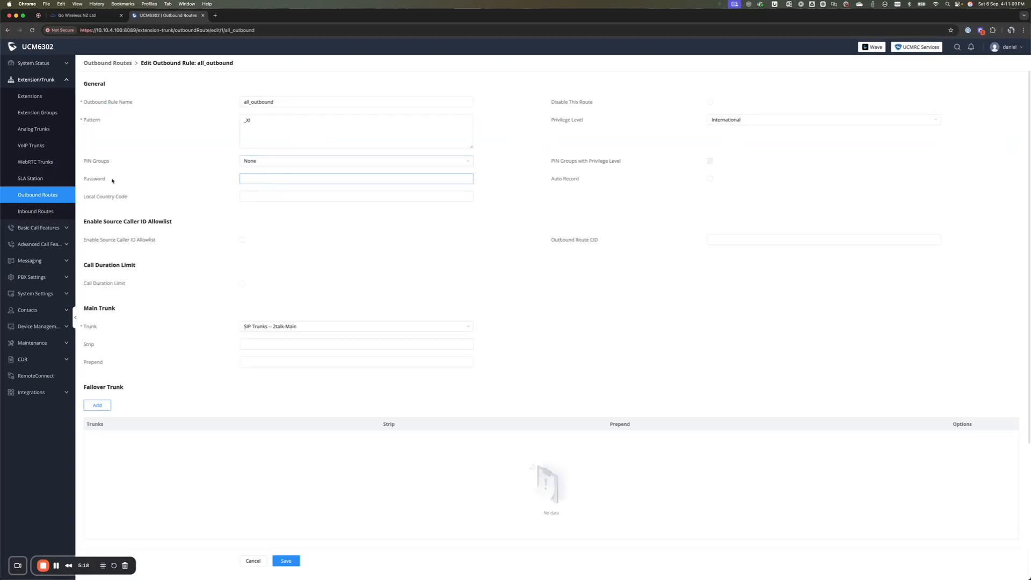
mouse_move(102, 179)
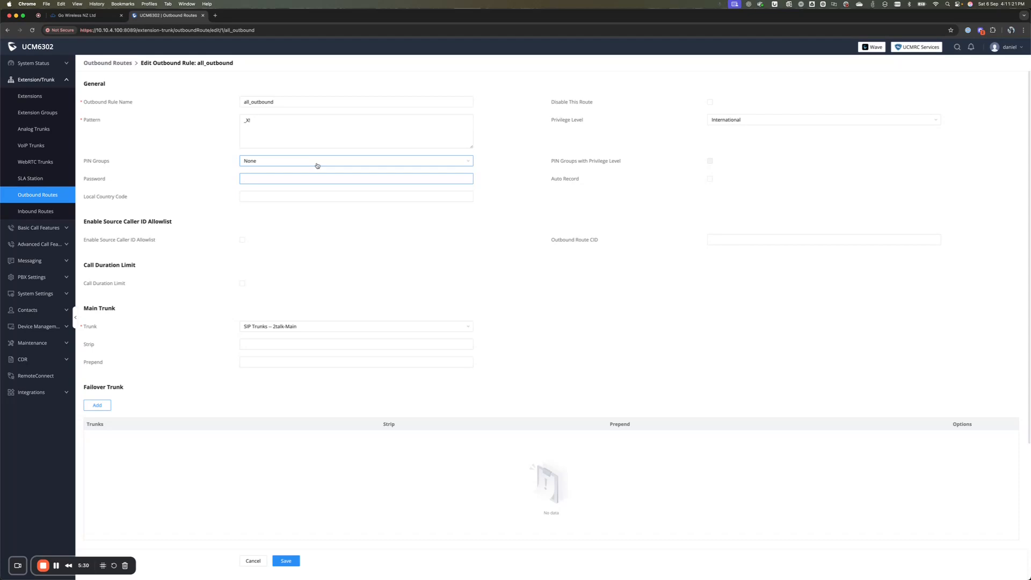
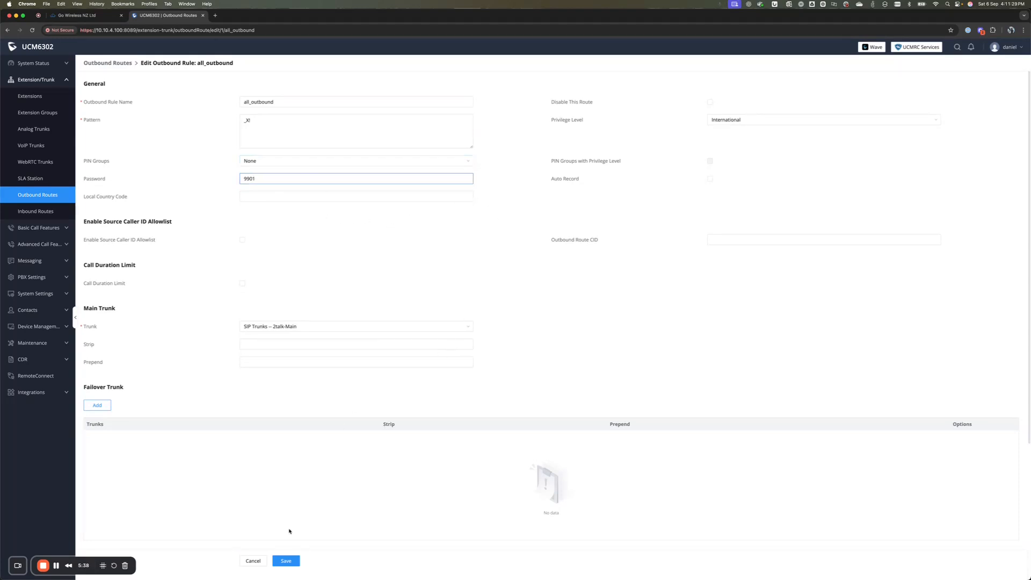
click(284, 560)
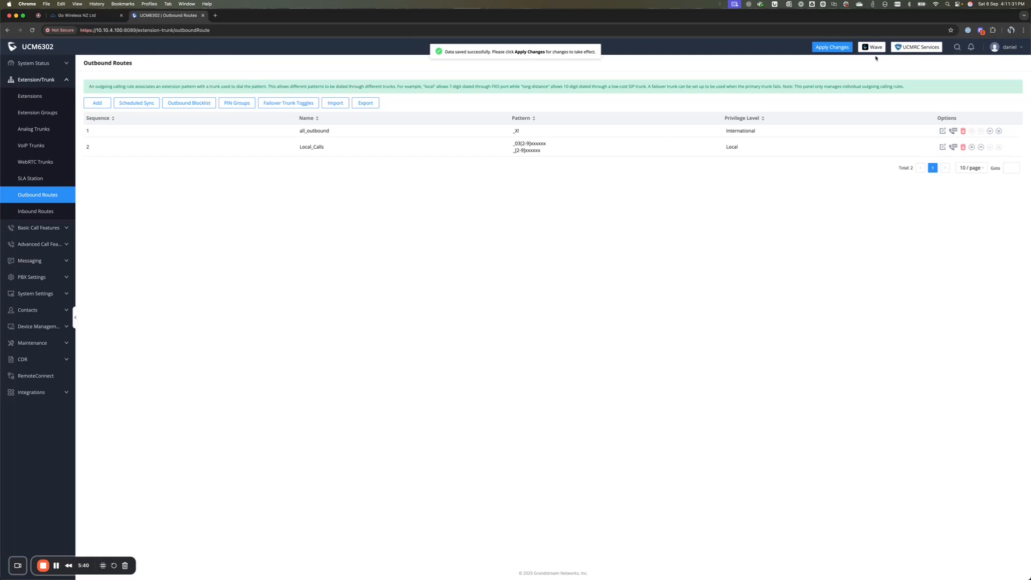
Apply the pending changes, view Active Calls, then go back to Outbound Routes
click(833, 48)
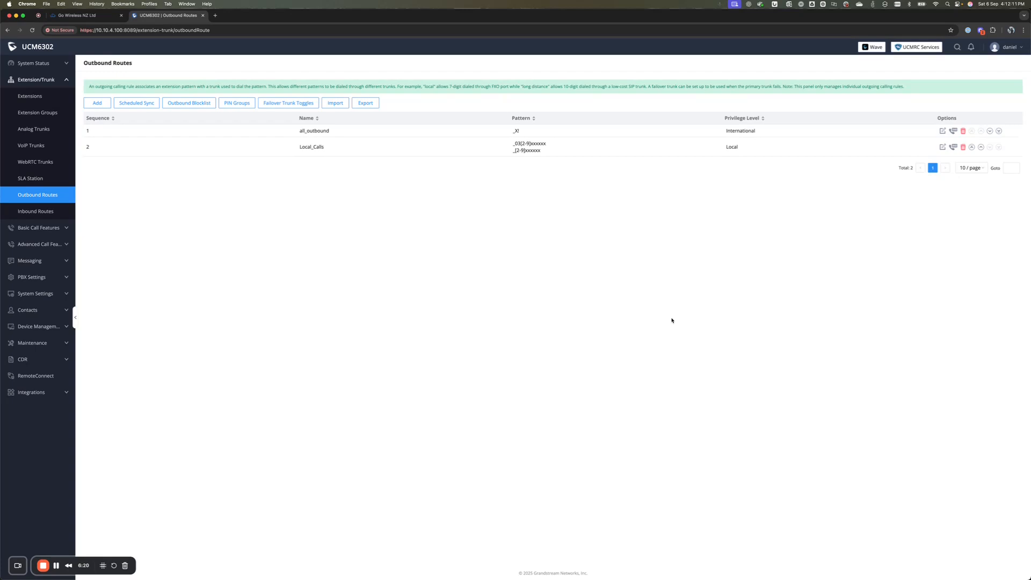
click(33, 62)
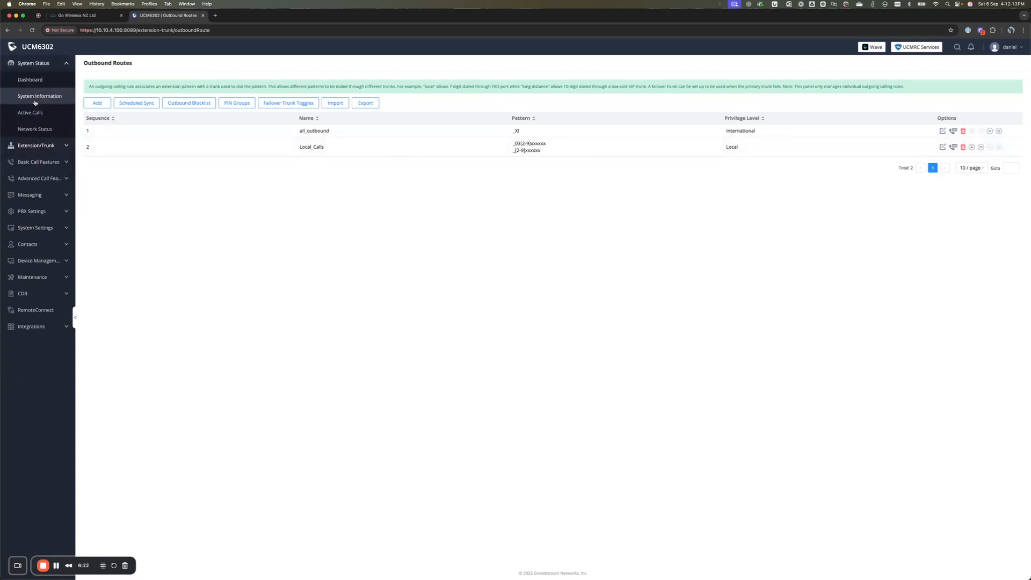
click(30, 112)
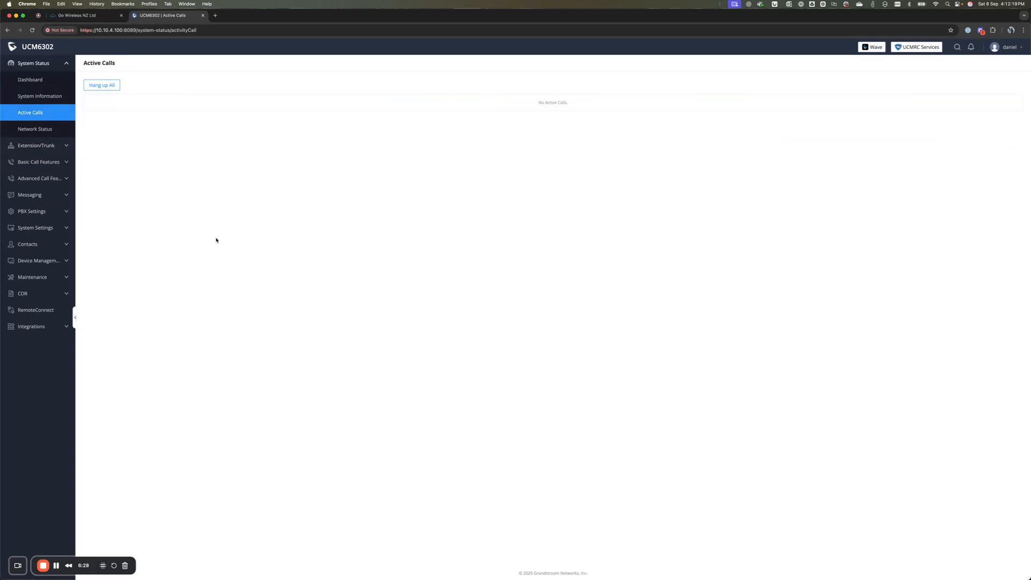
click(52, 149)
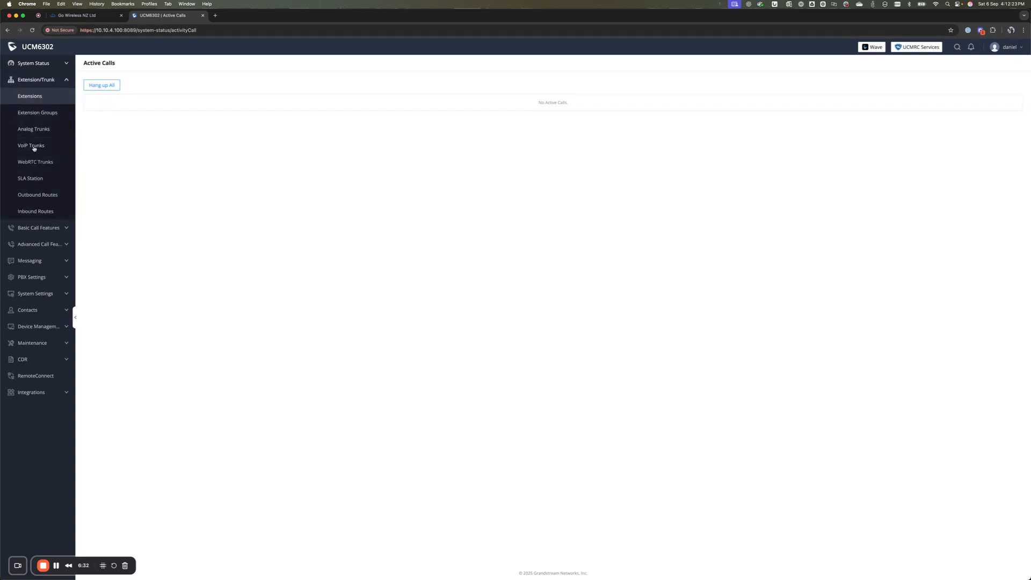
click(33, 195)
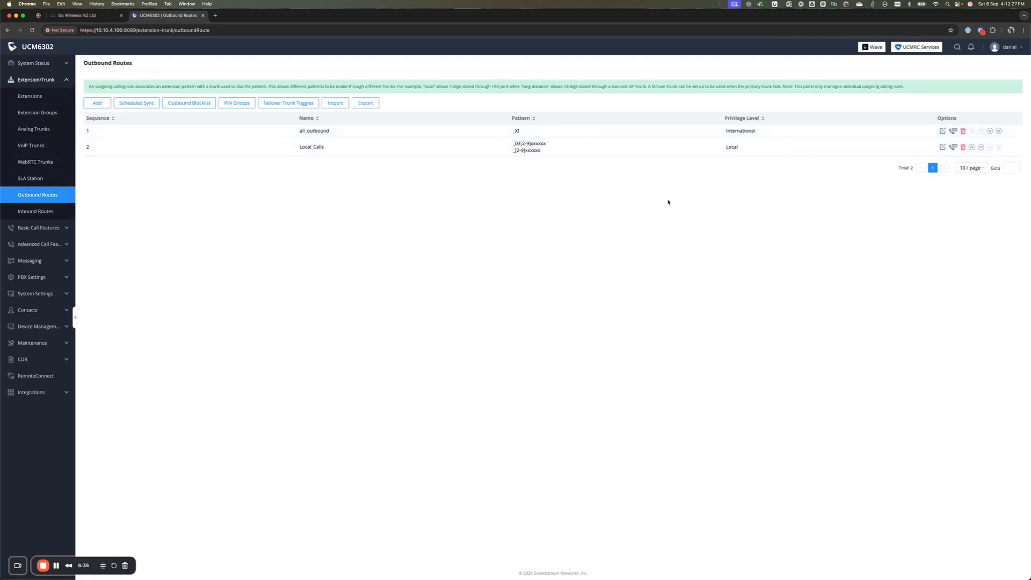
Edit all_outbound again and set its privilege level to Disable
click(944, 131)
double_click(310, 179)
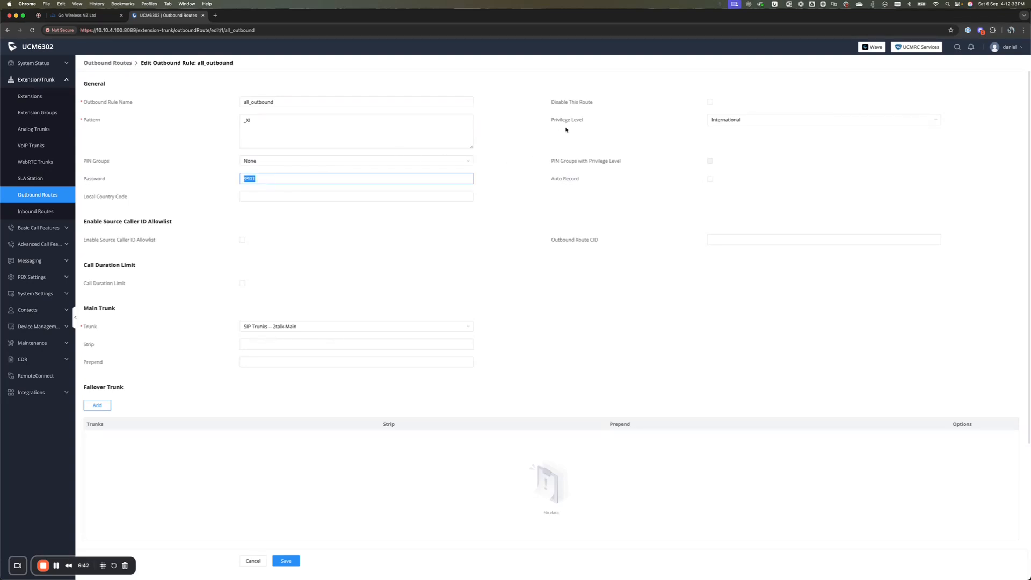
mouse_move(567, 122)
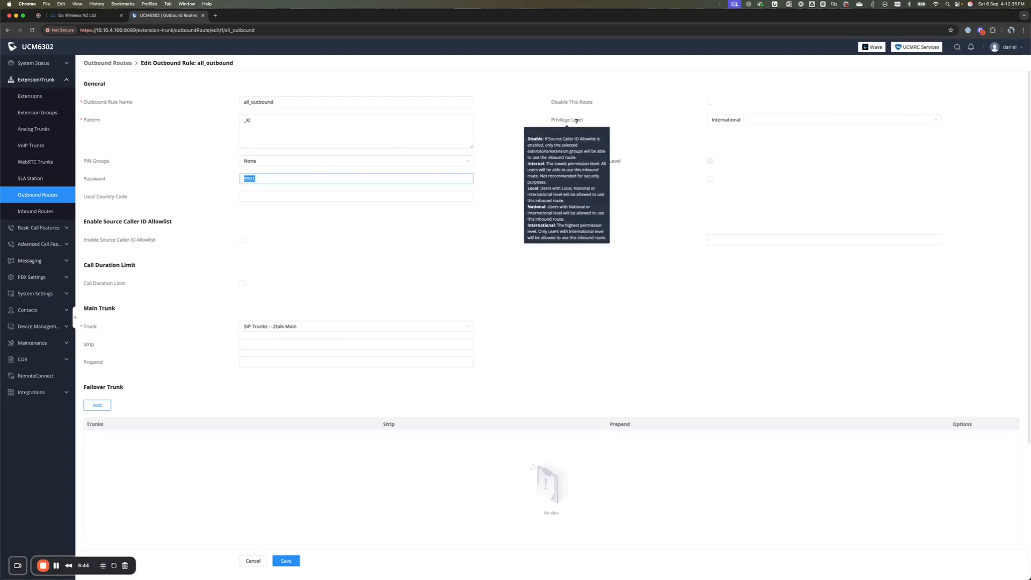
click(762, 121)
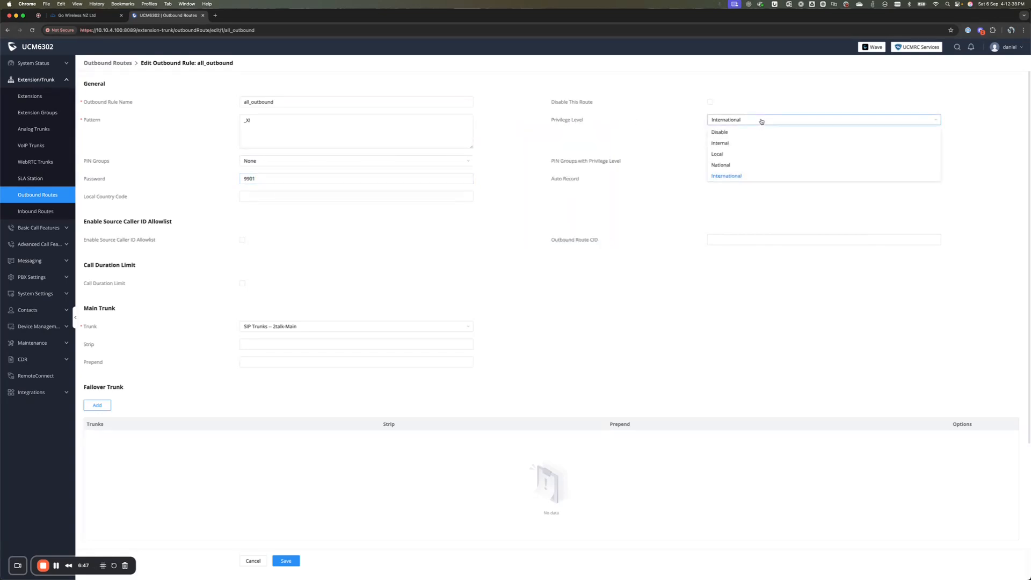
click(731, 133)
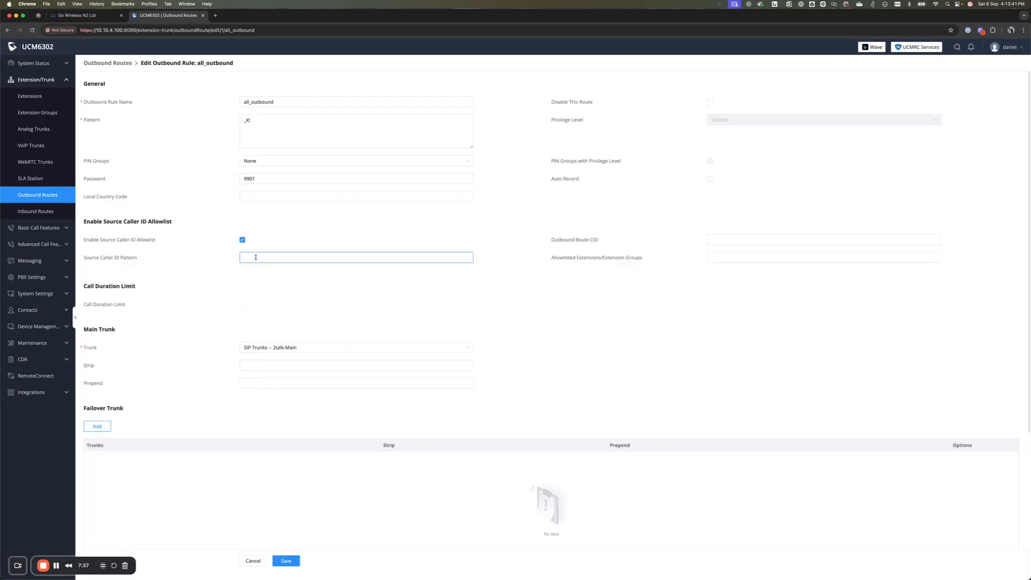
Enter the source caller ID pattern _100[1-9]
click(260, 257)
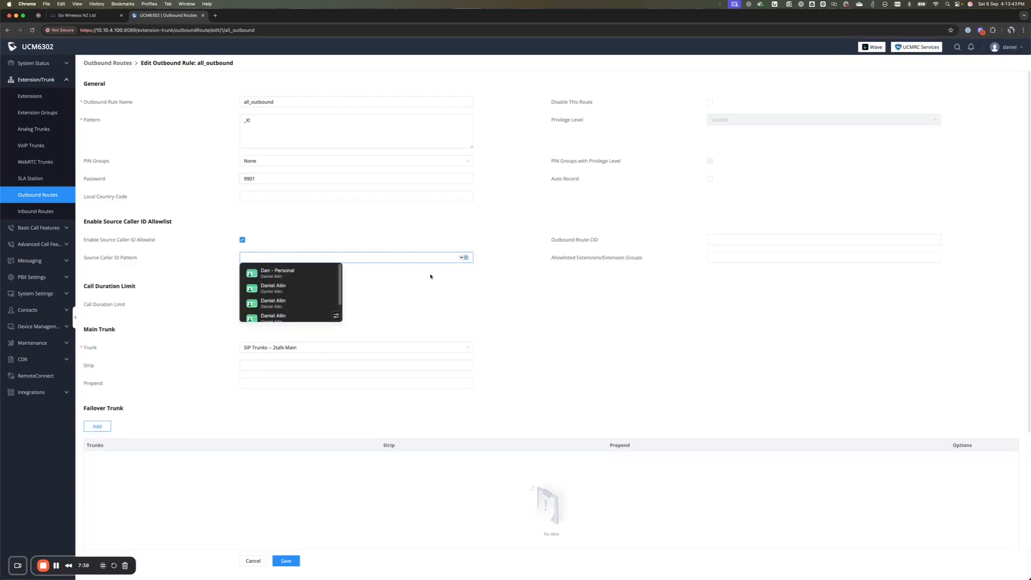
key(Escape)
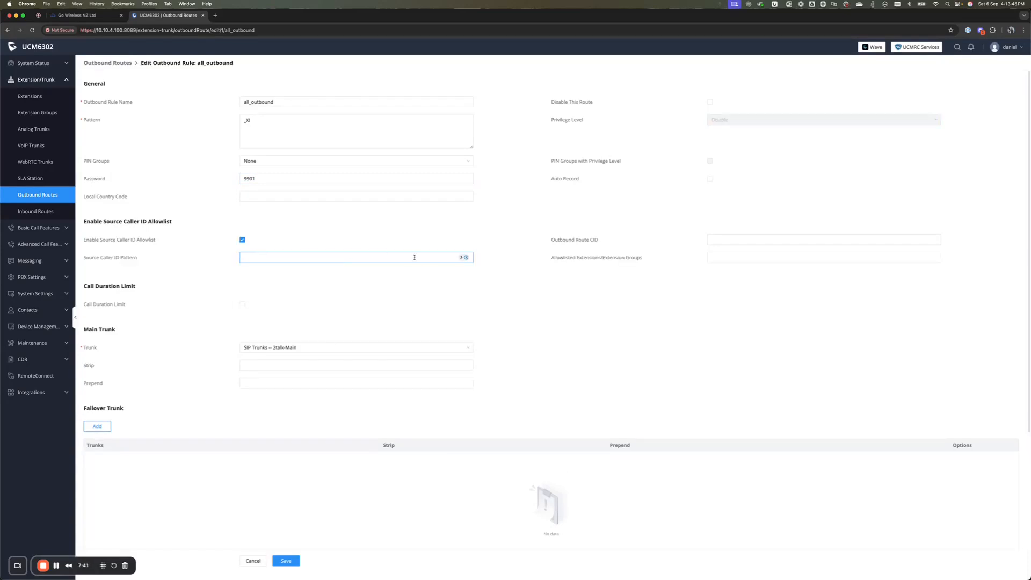
mouse_move(128, 258)
text(_)
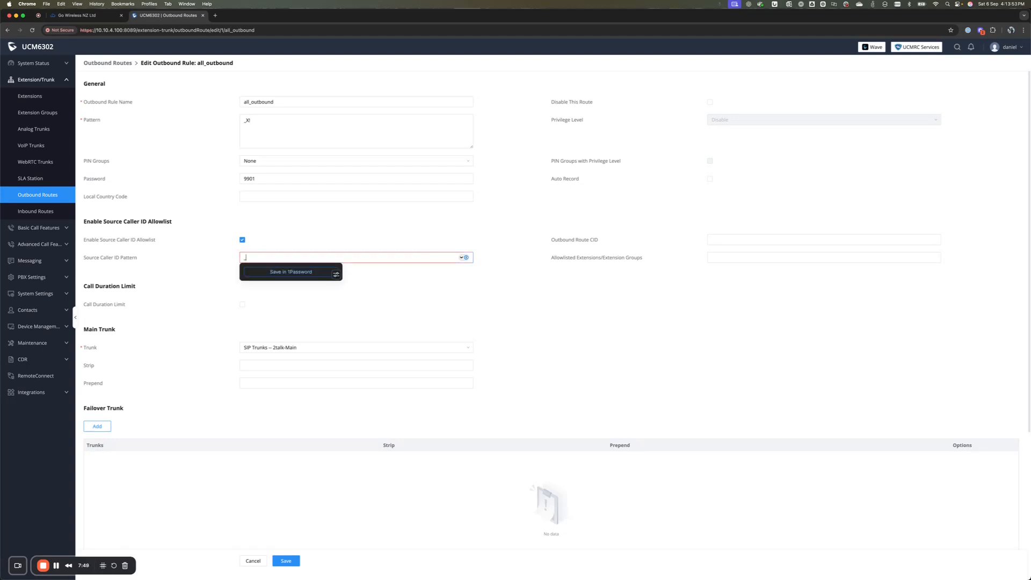
text(1001)
key(Escape)
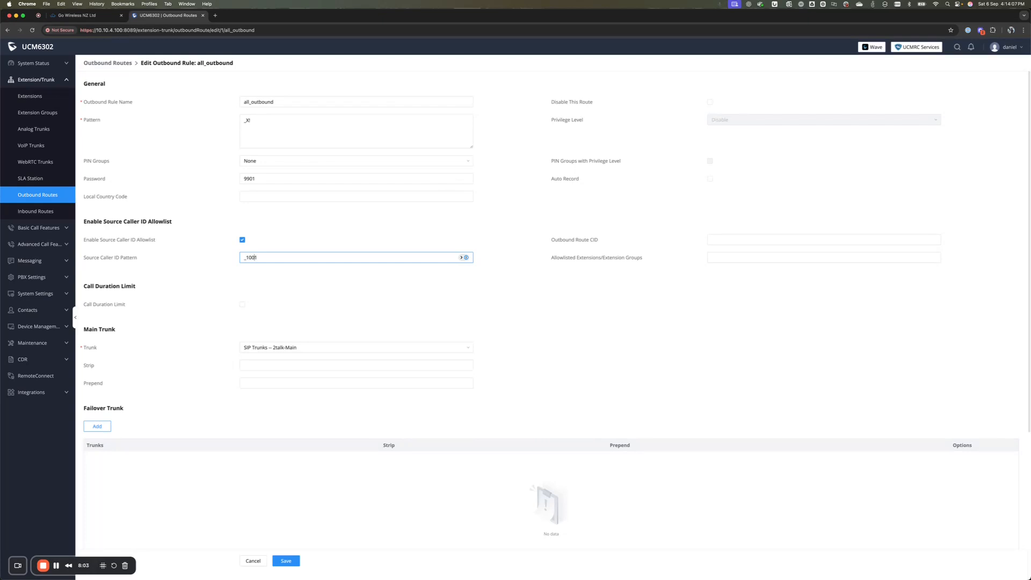
key(BackSpace)
text([1-9]-9)
click(300, 276)
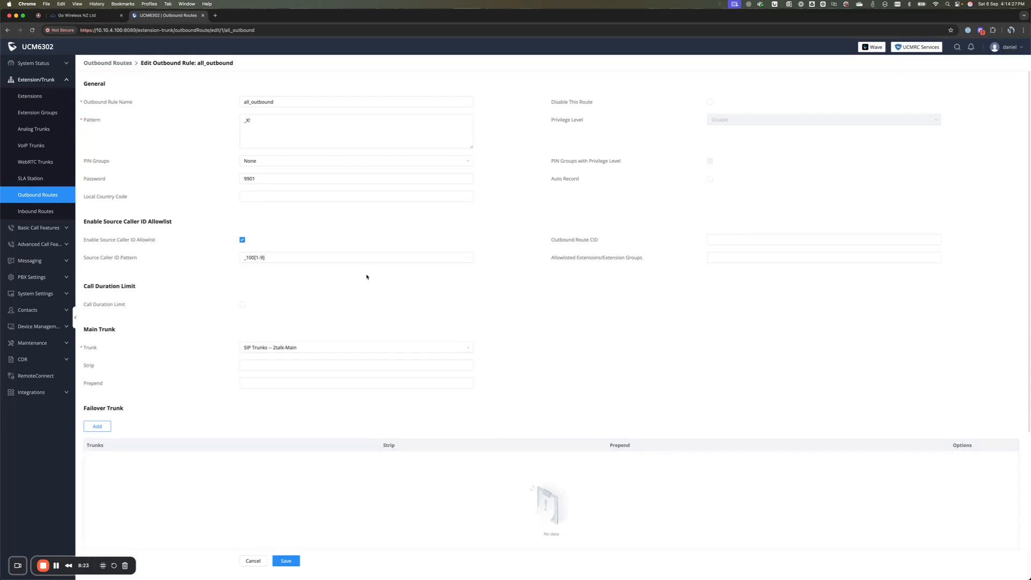
Clear the source caller ID pattern field, leaving it empty
click(315, 260)
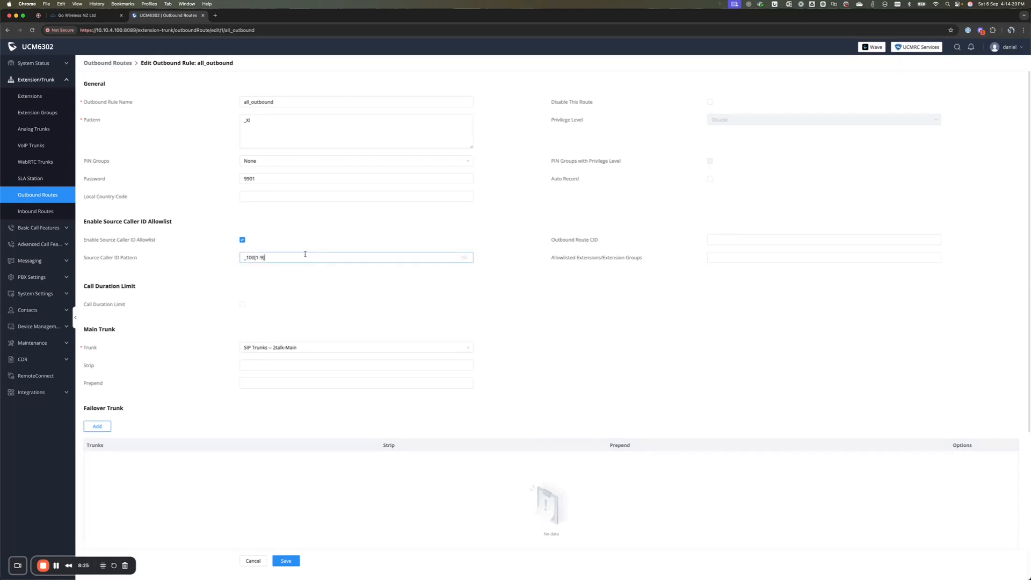
key(super+a)
key(BackSpace)
click(574, 303)
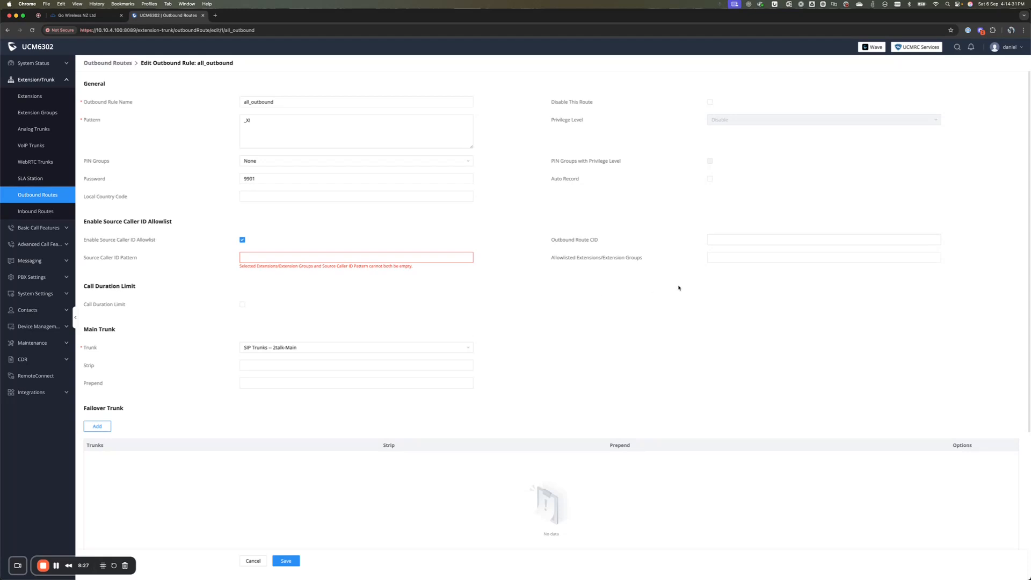
Allowlist extensions 1001 and 1002 on the all_outbound route and save it
click(739, 258)
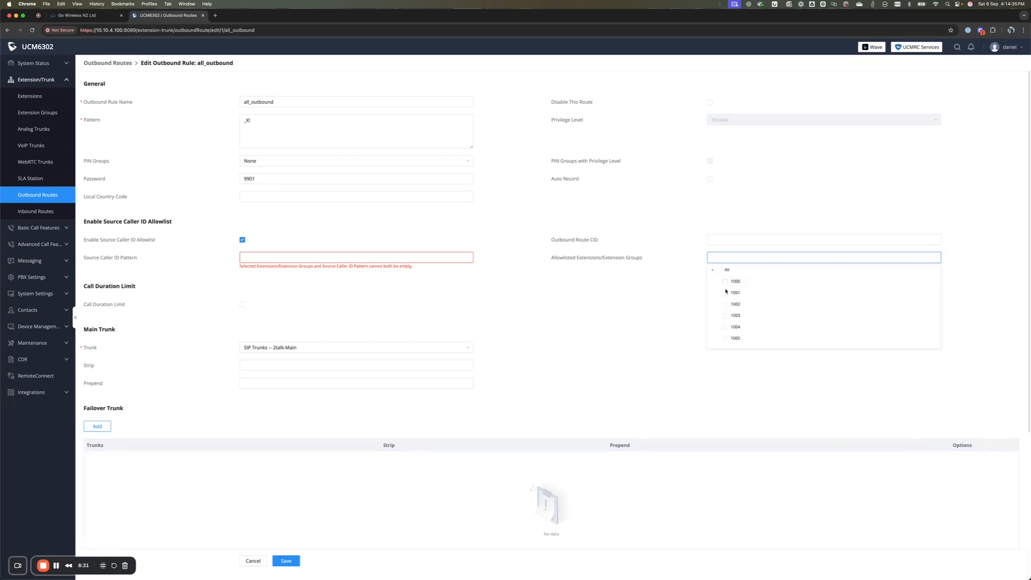
click(726, 292)
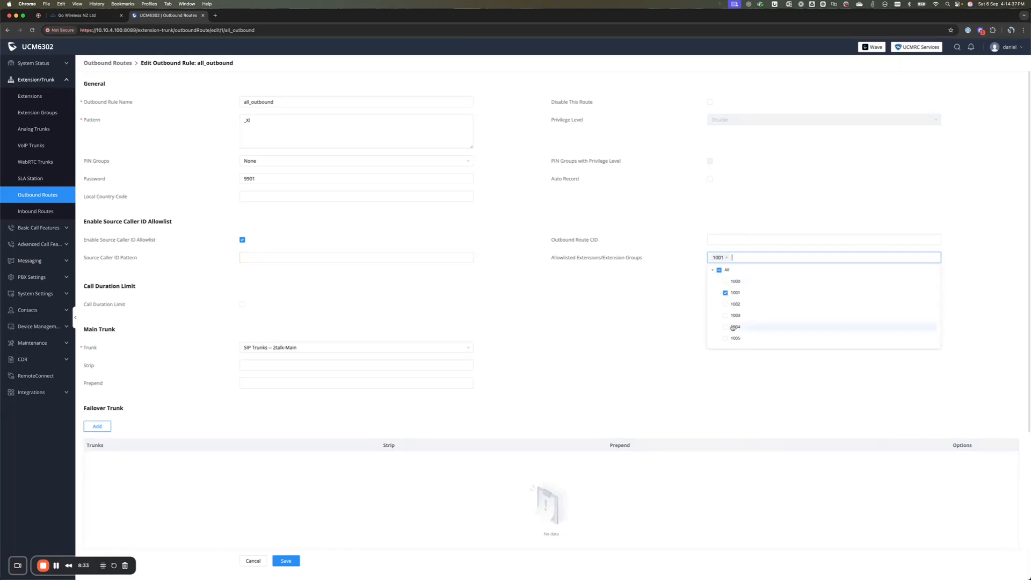
click(725, 305)
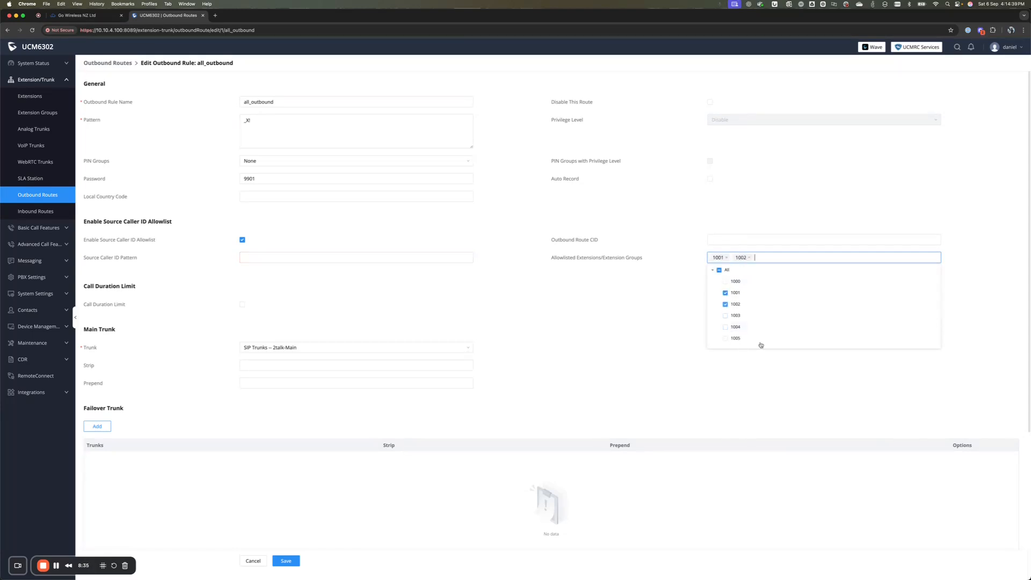
click(607, 319)
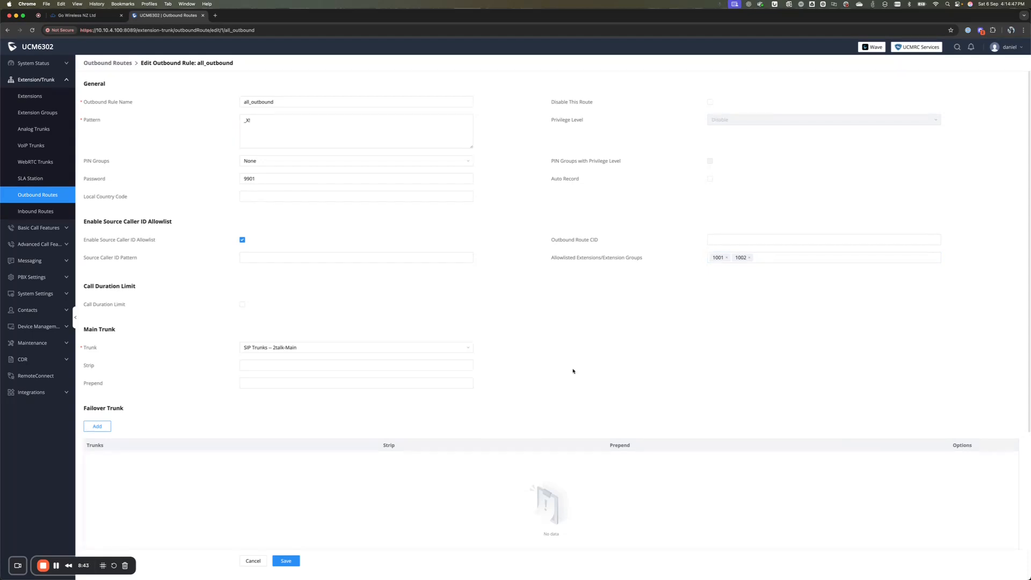
click(289, 562)
Save the all_outbound rule with its disabled privilege and 1001/1002 extension allowlist
mouse_move(554, 258)
click(43, 566)
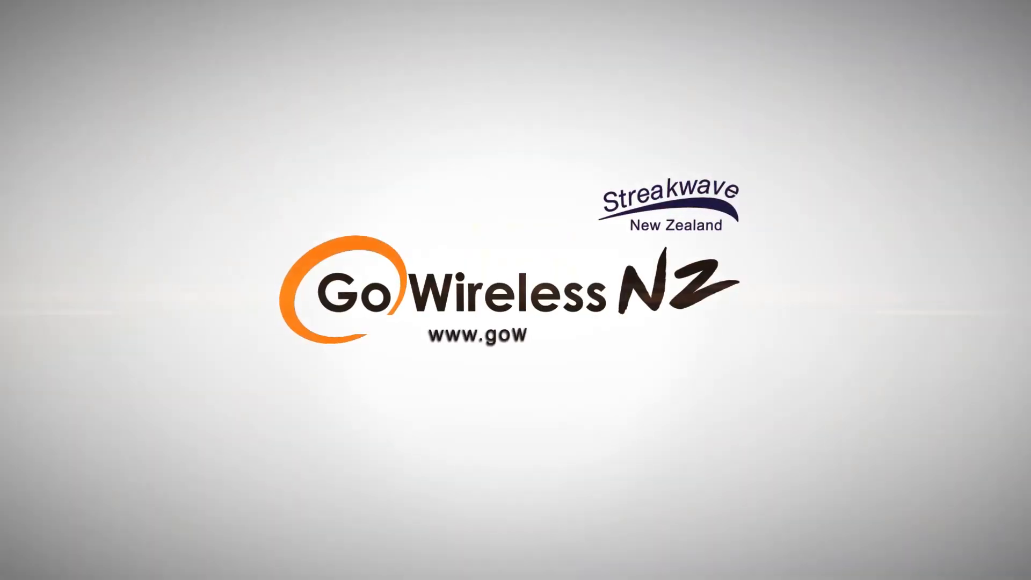